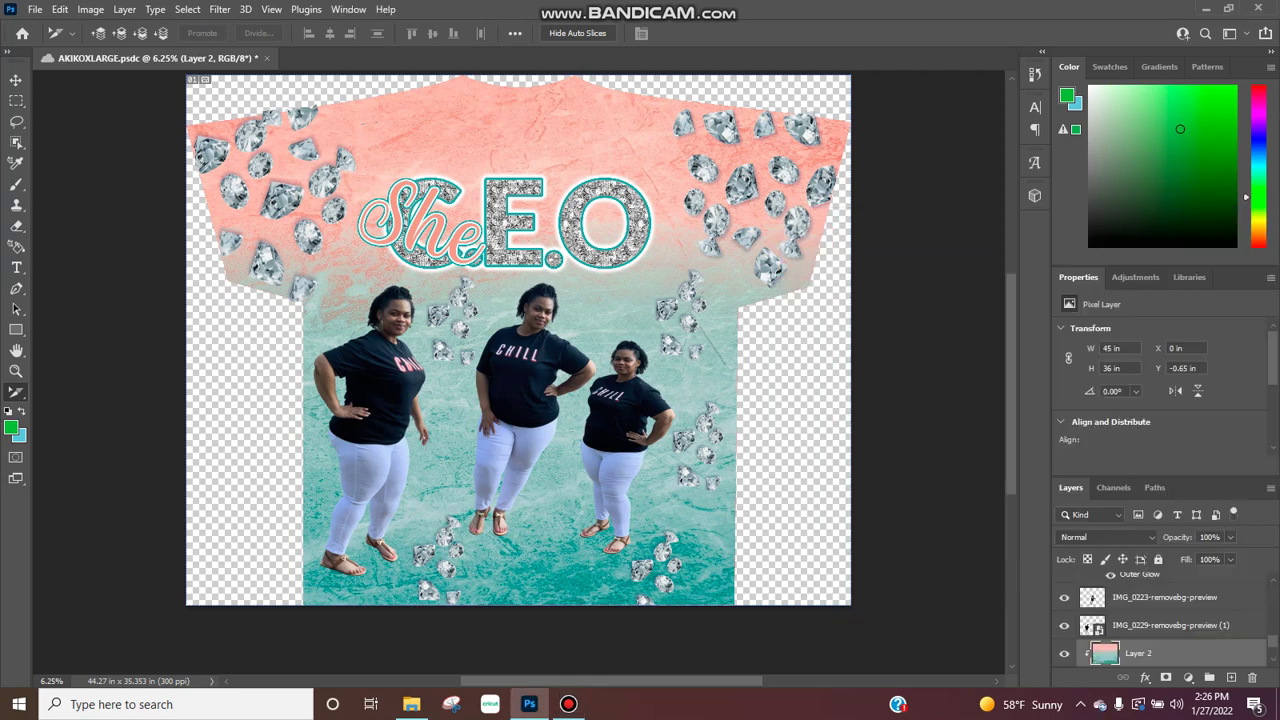
Step: Pick the Slice Tool from the toolbar's Edit Toolbar flyout
click(15, 391)
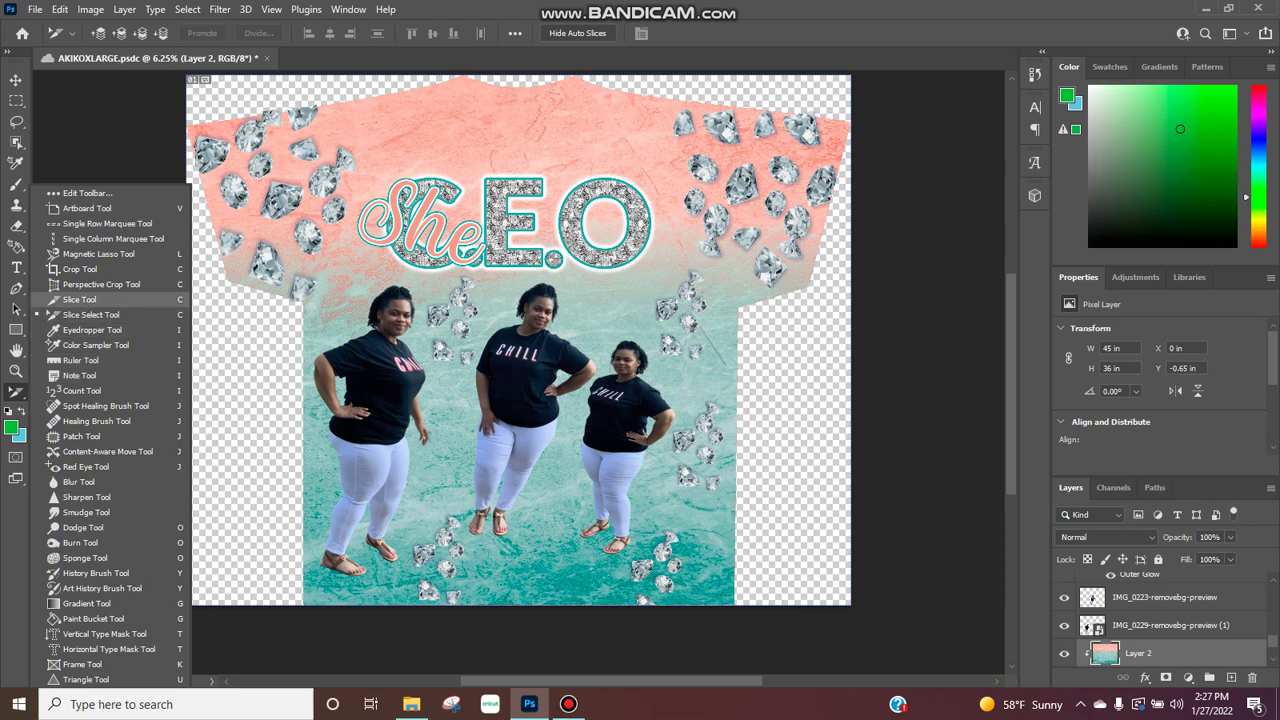
click(79, 299)
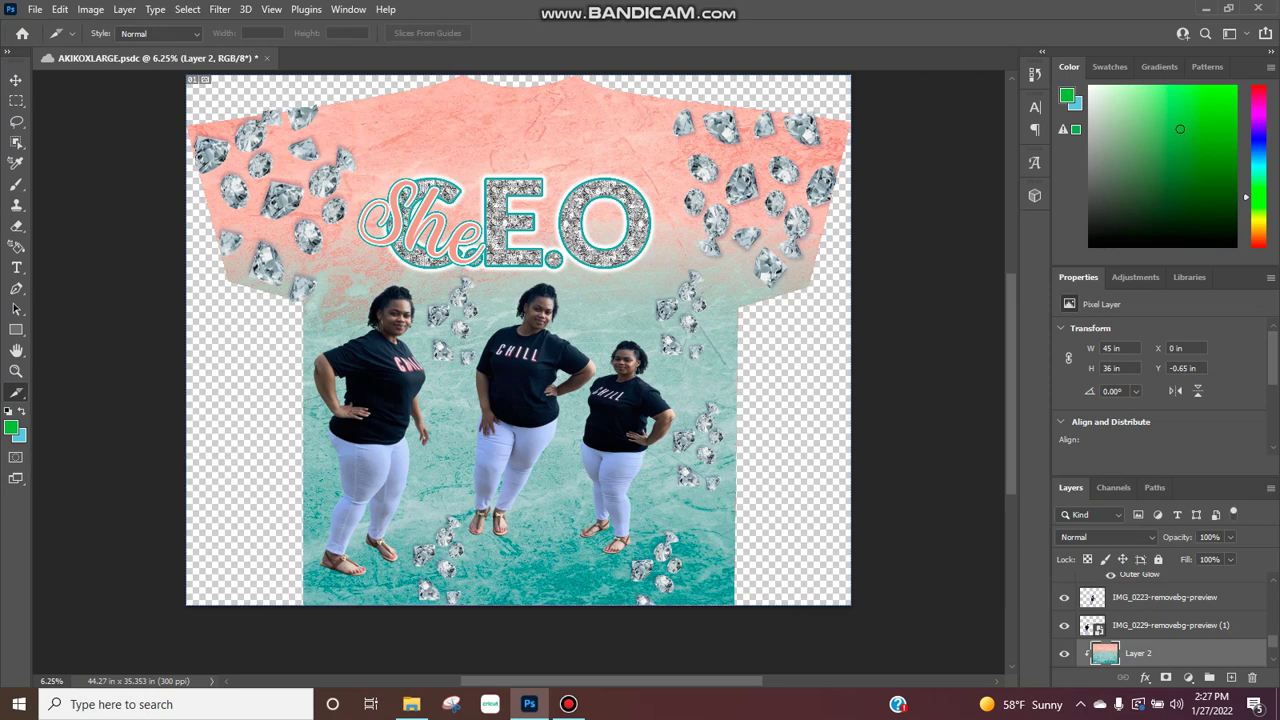
Step: Drag slices 01–04 across the shirt's top, then a fifth below the sleeve area
drag(187, 76, 380, 358)
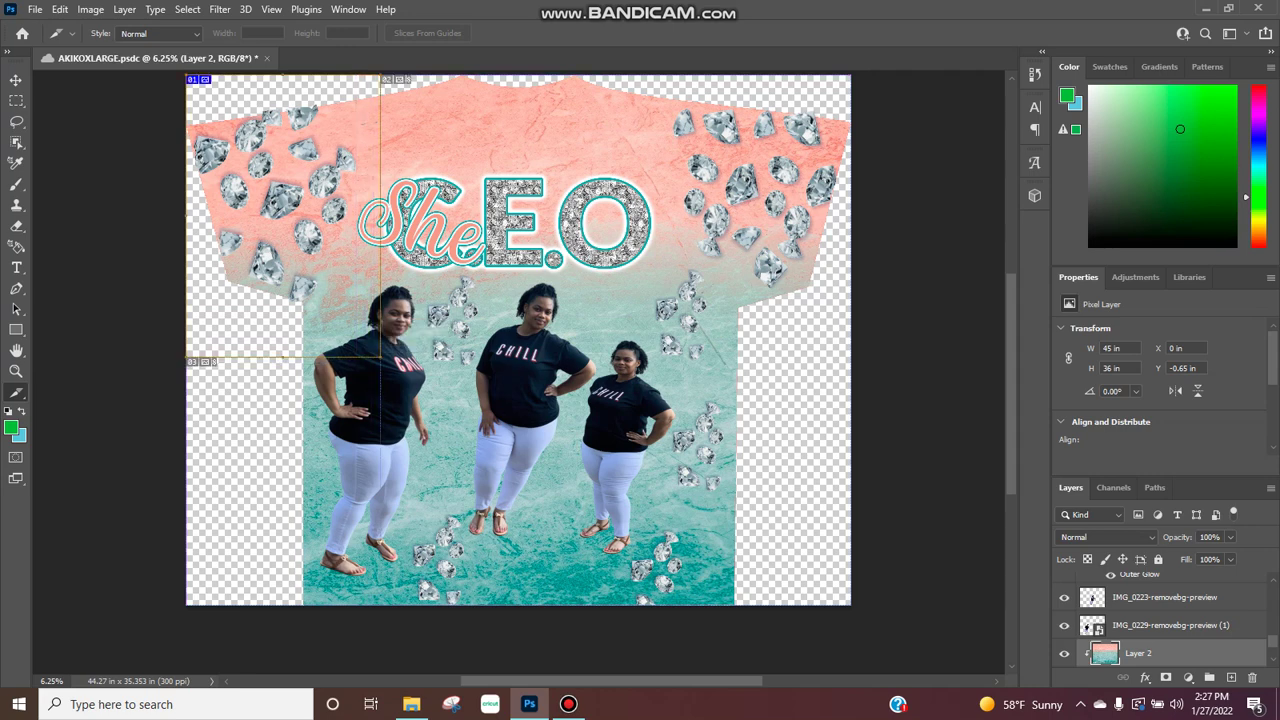
drag(381, 62, 565, 355)
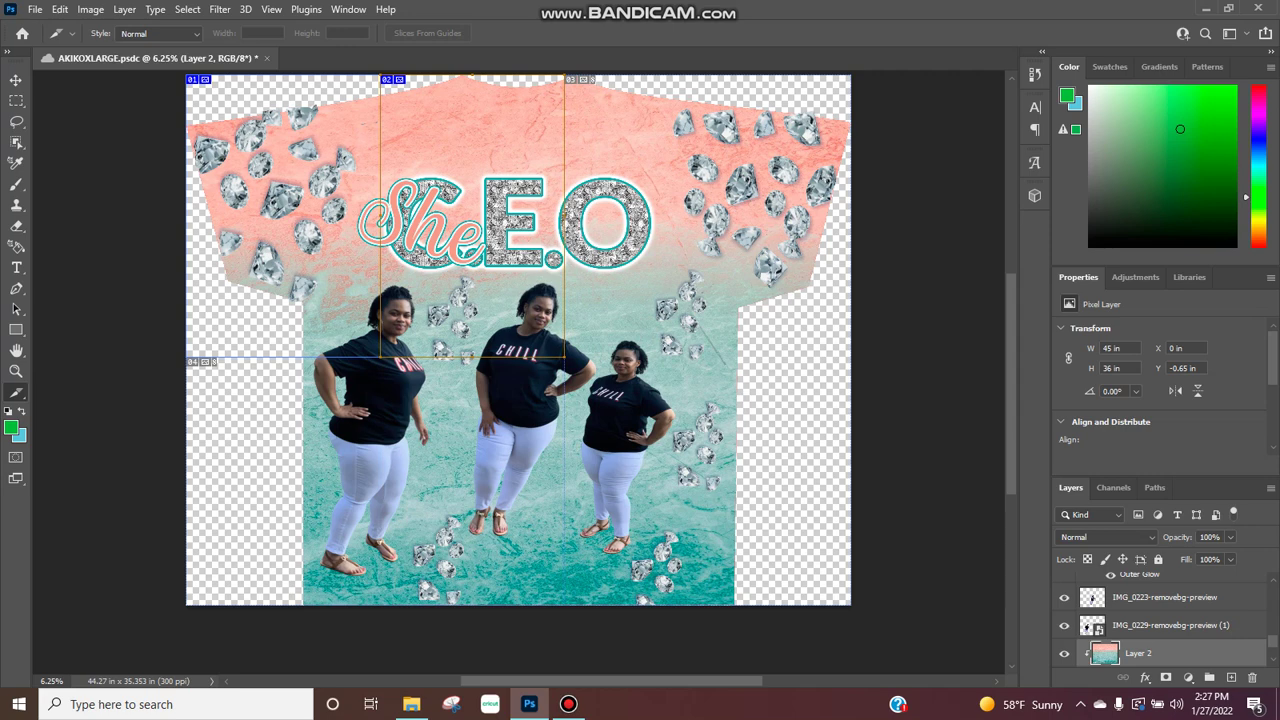
drag(565, 77, 739, 354)
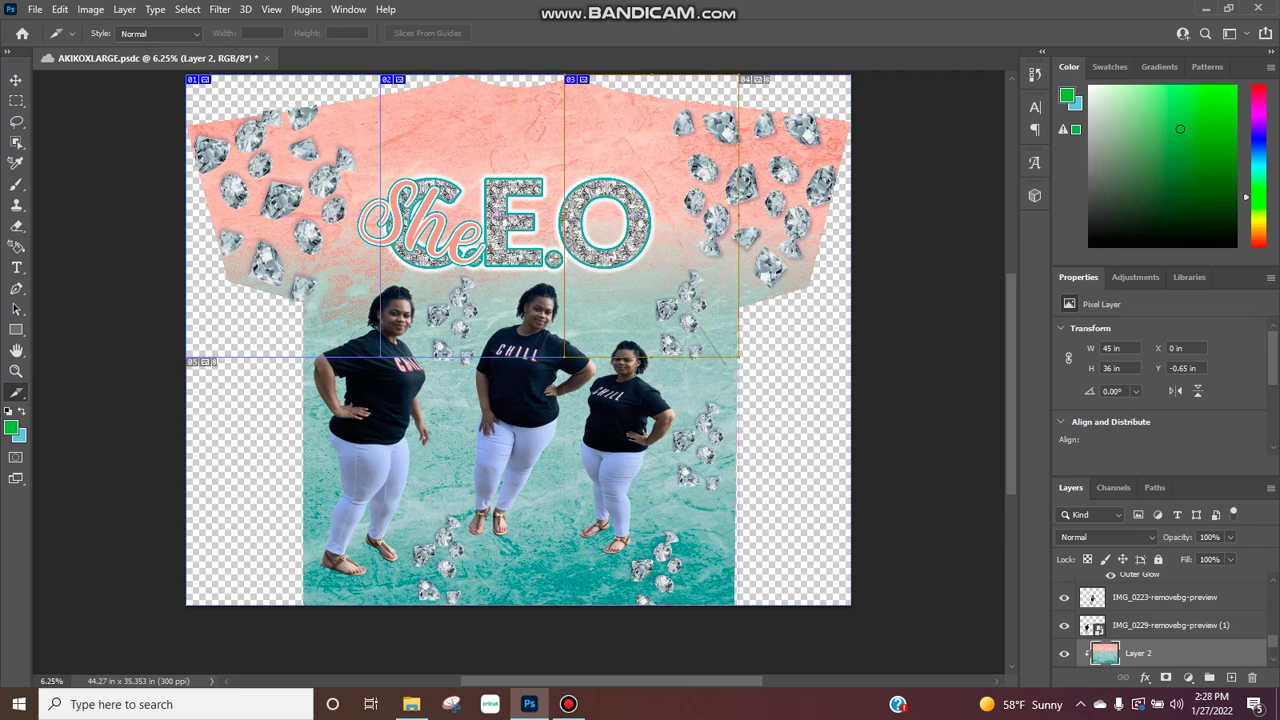
drag(740, 66, 850, 307)
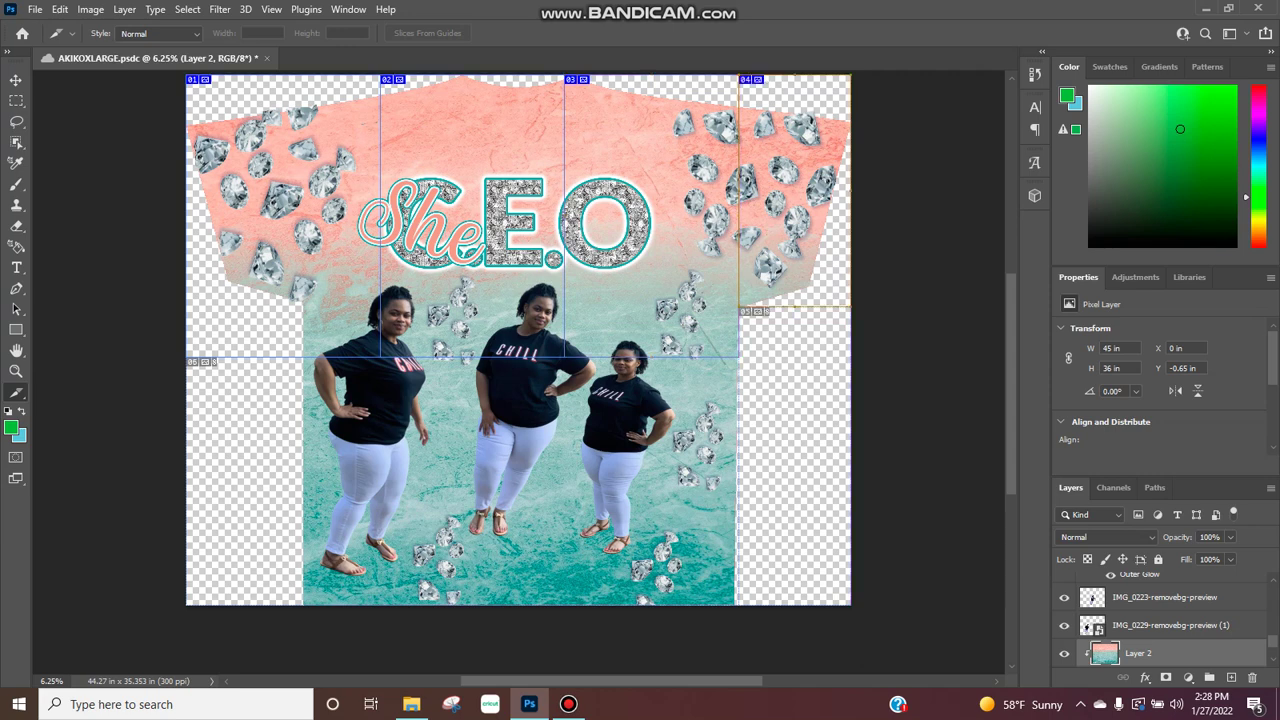
drag(293, 307, 487, 552)
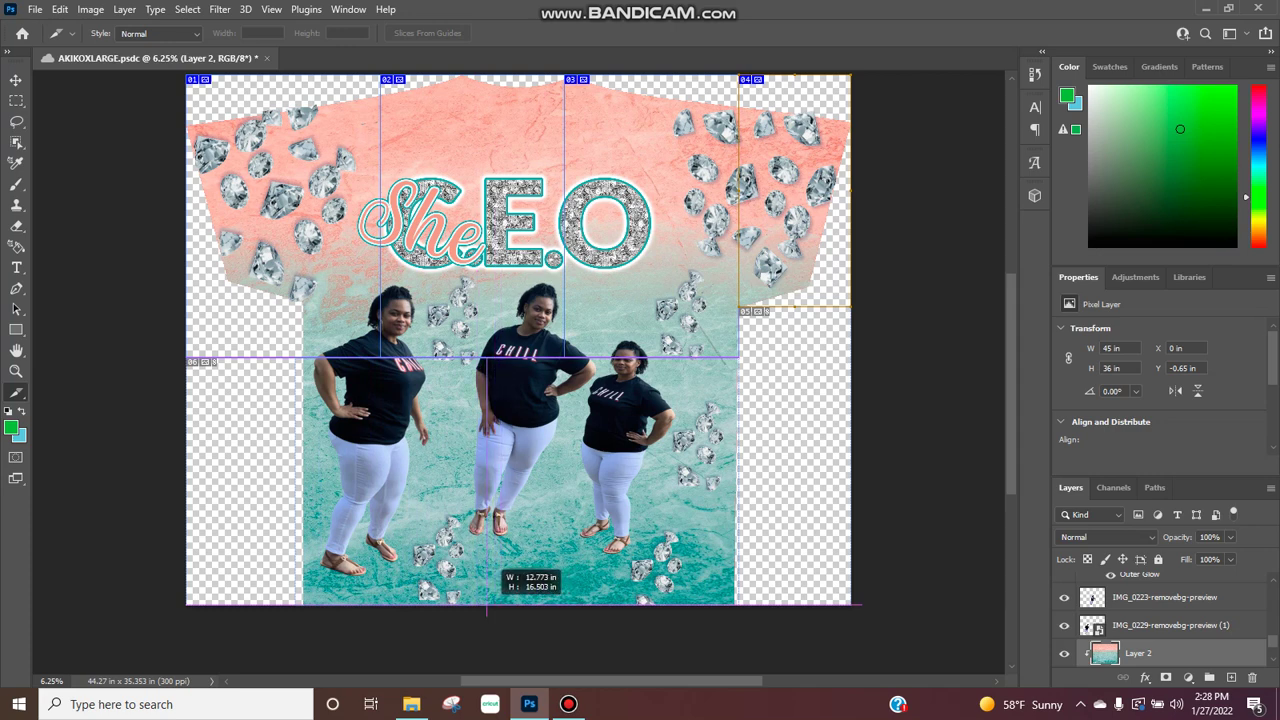
Step: Drag out slices 07, 08 and 09 over the shirt's lower-left, centre and right
drag(487, 606, 487, 606)
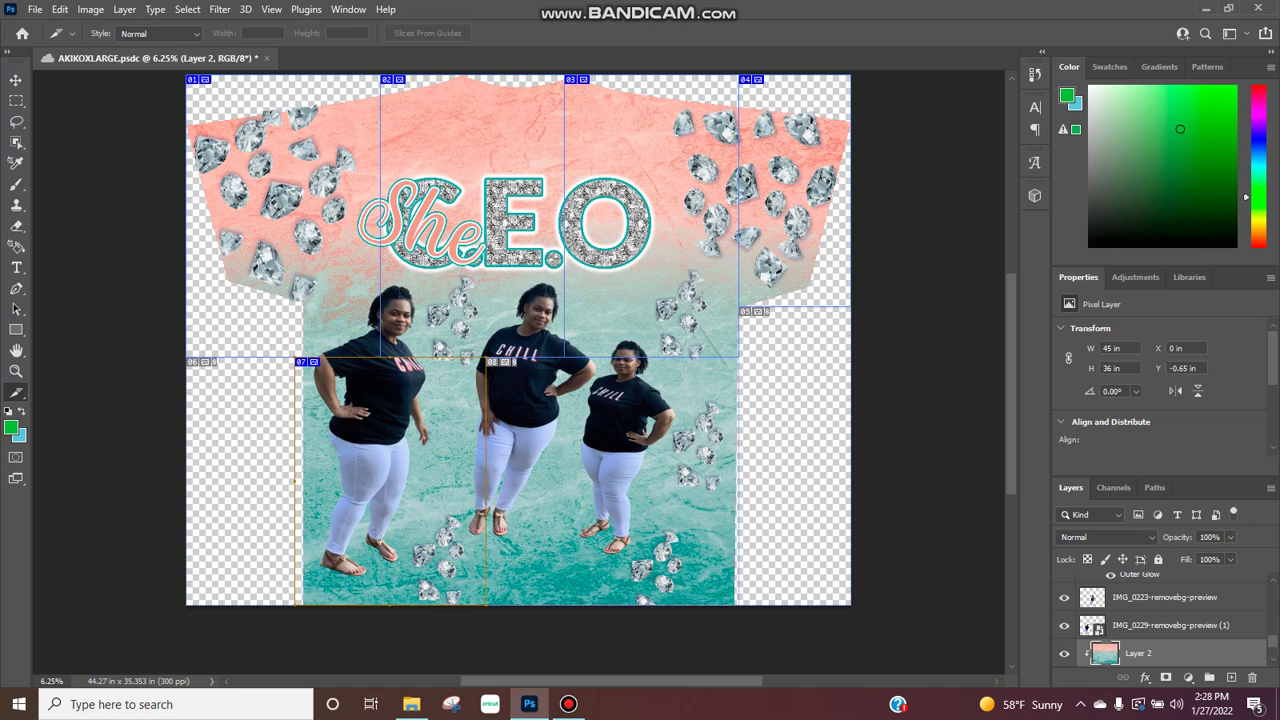
drag(487, 358, 678, 565)
drag(689, 327, 752, 567)
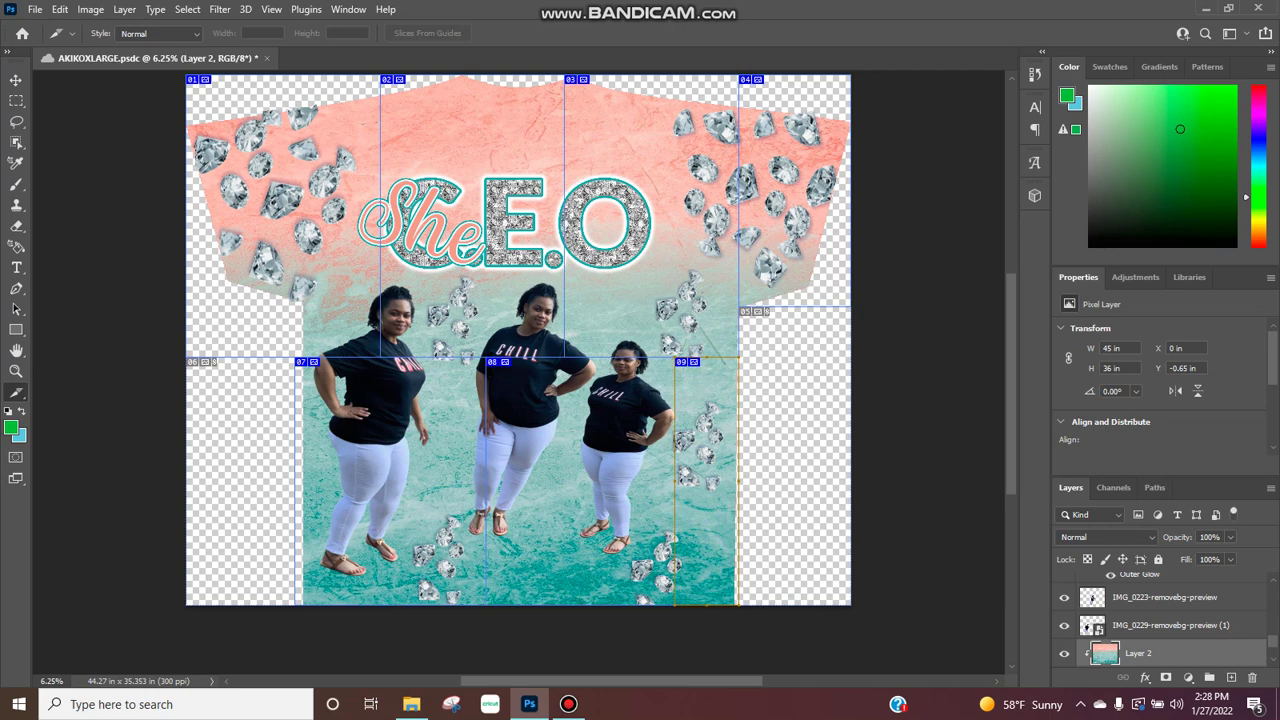
Step: Switch to the Slice Select Tool and select slice 02
click(16, 391)
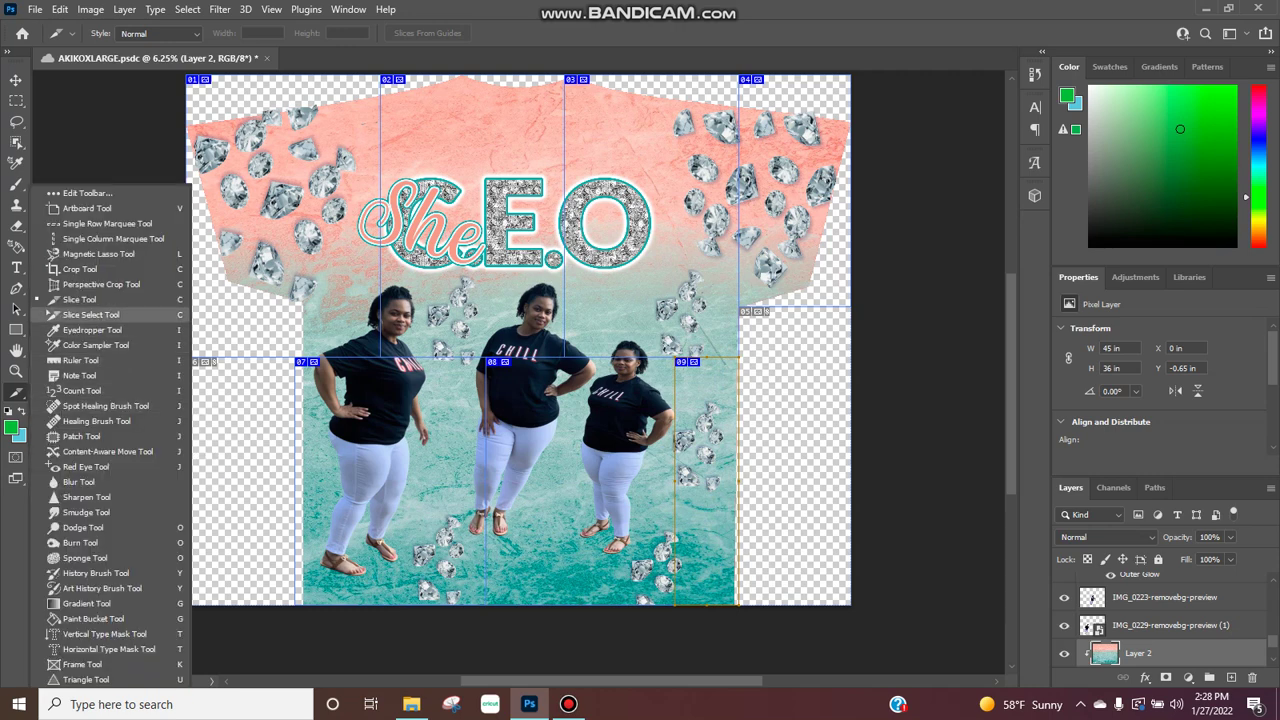
click(90, 314)
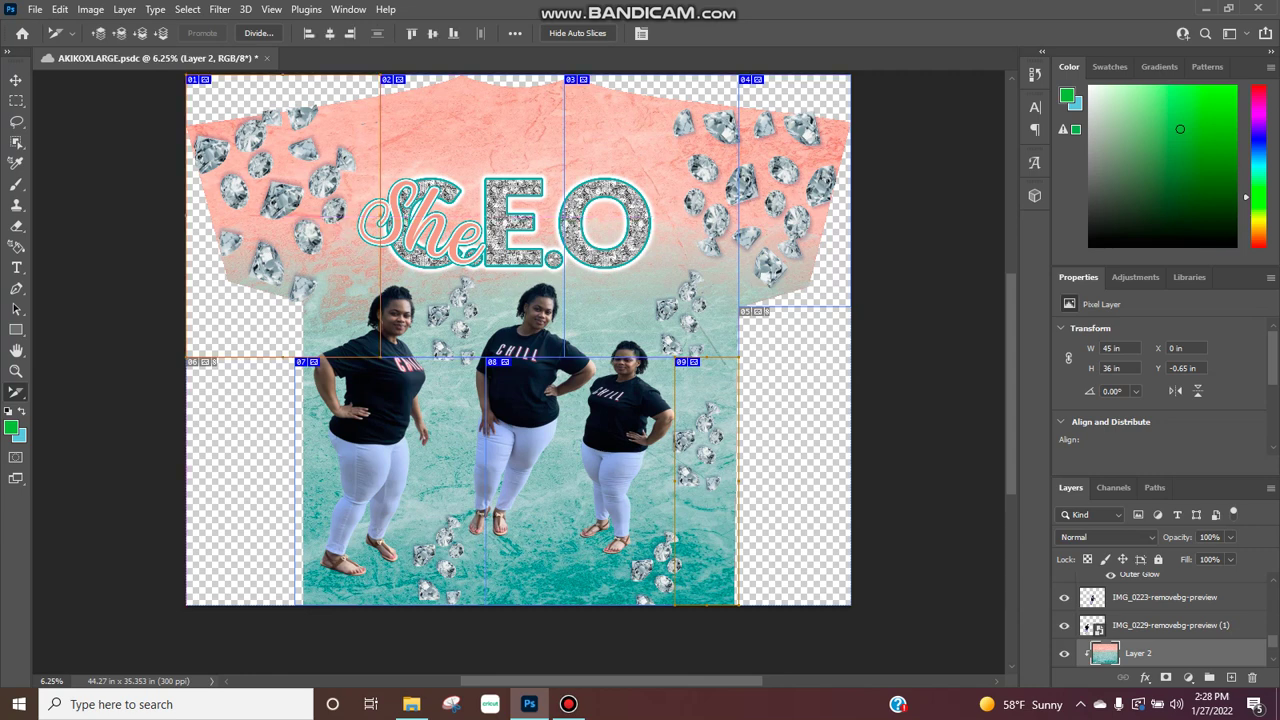
click(449, 164)
Step: Open Save for Web (Legacy) with JPEG High, quality 60 and image size 24%
click(35, 9)
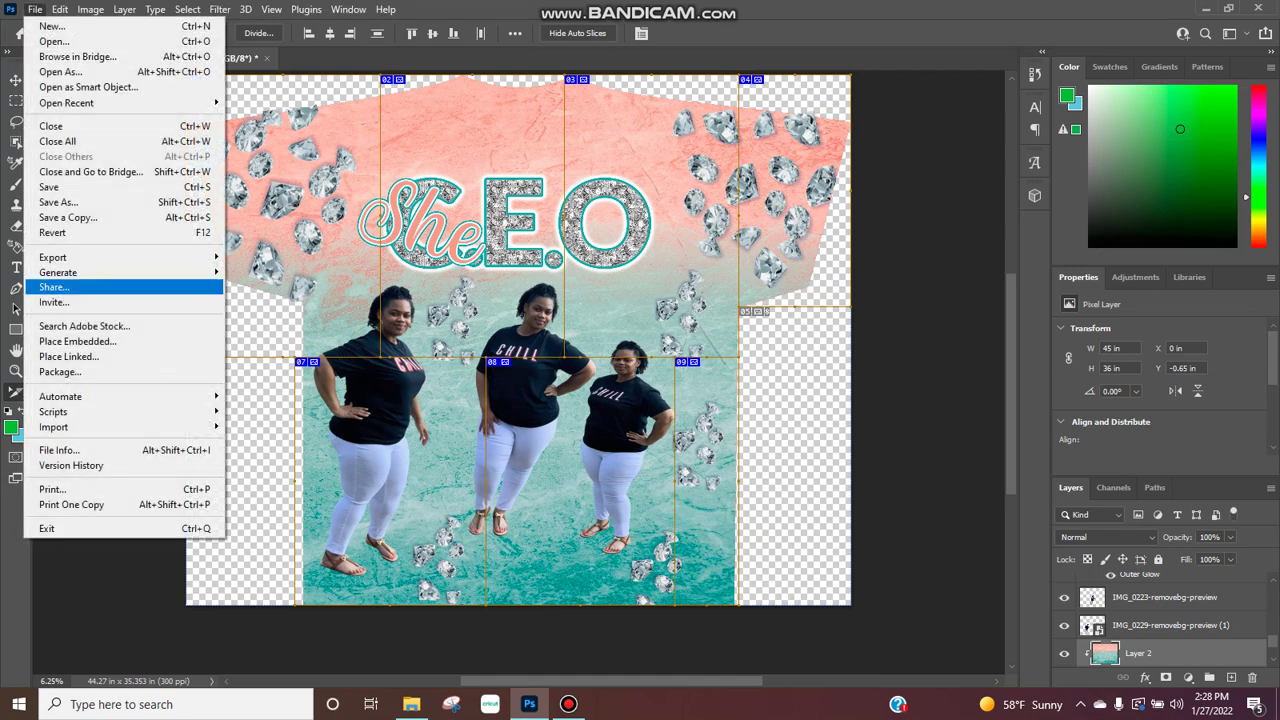
mouse_move(120, 257)
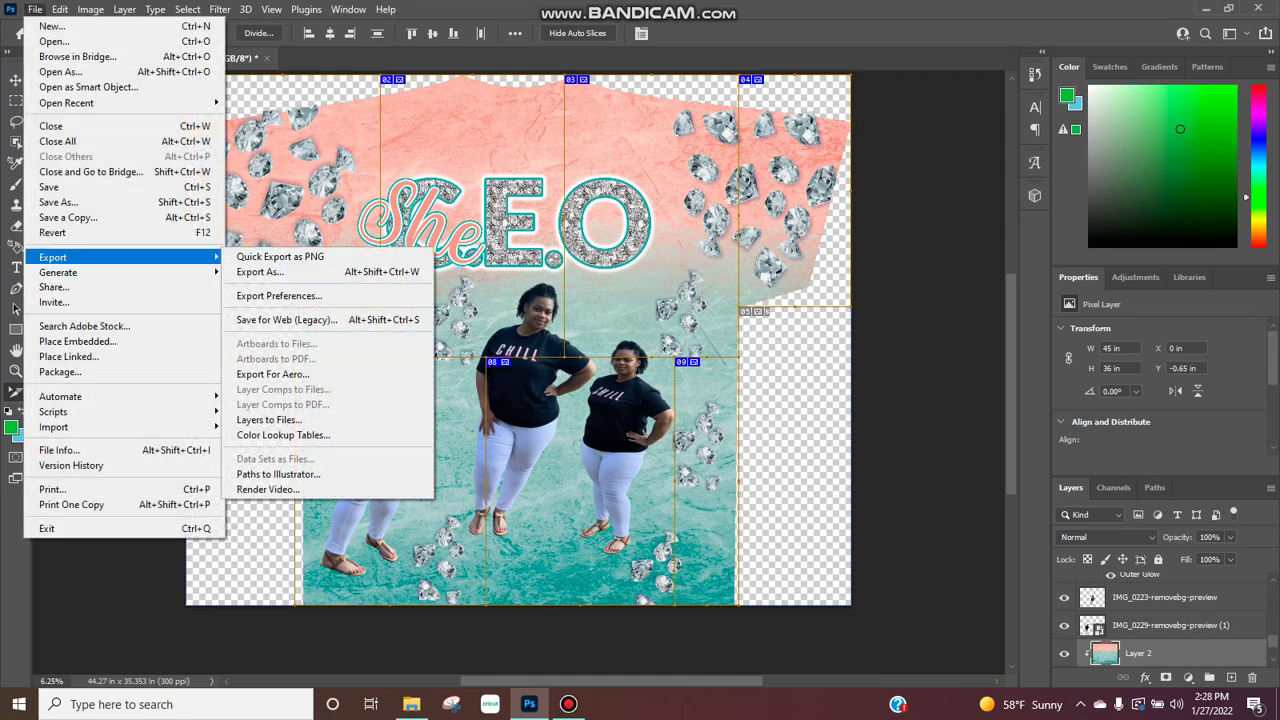
click(287, 319)
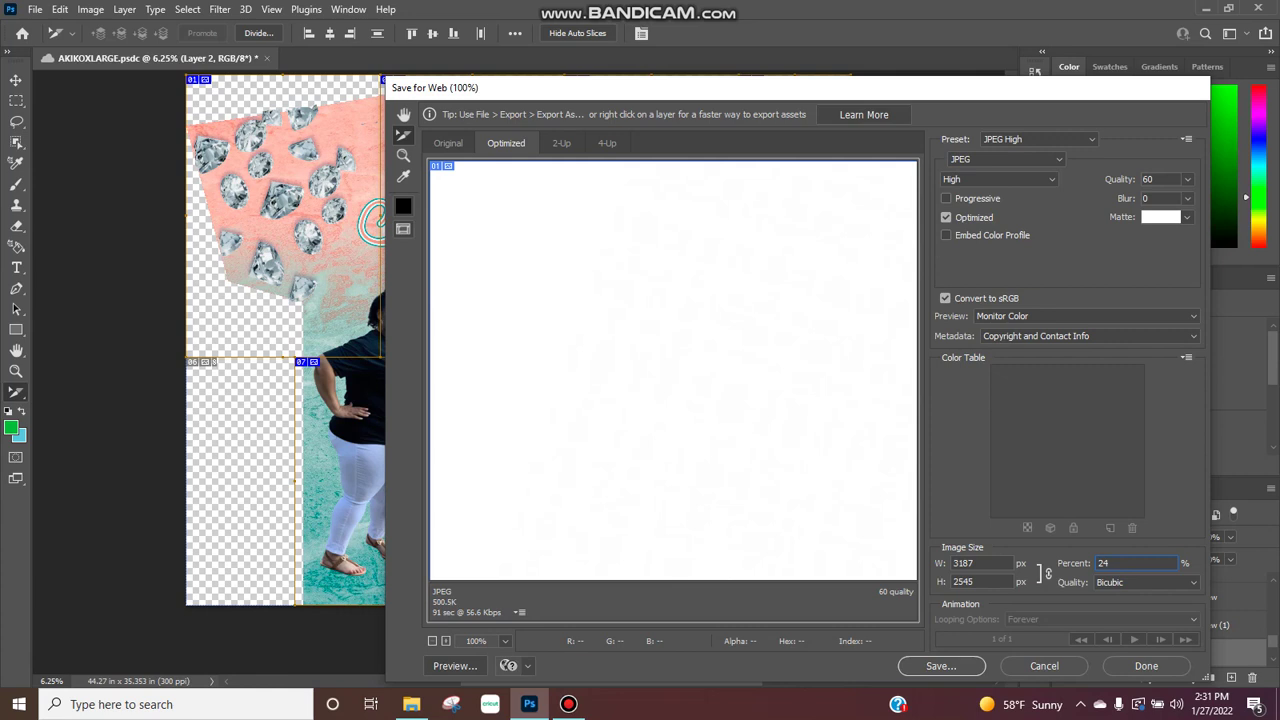
Step: Save all slices as JPEGs named '13x19' in the images folder
key(Return)
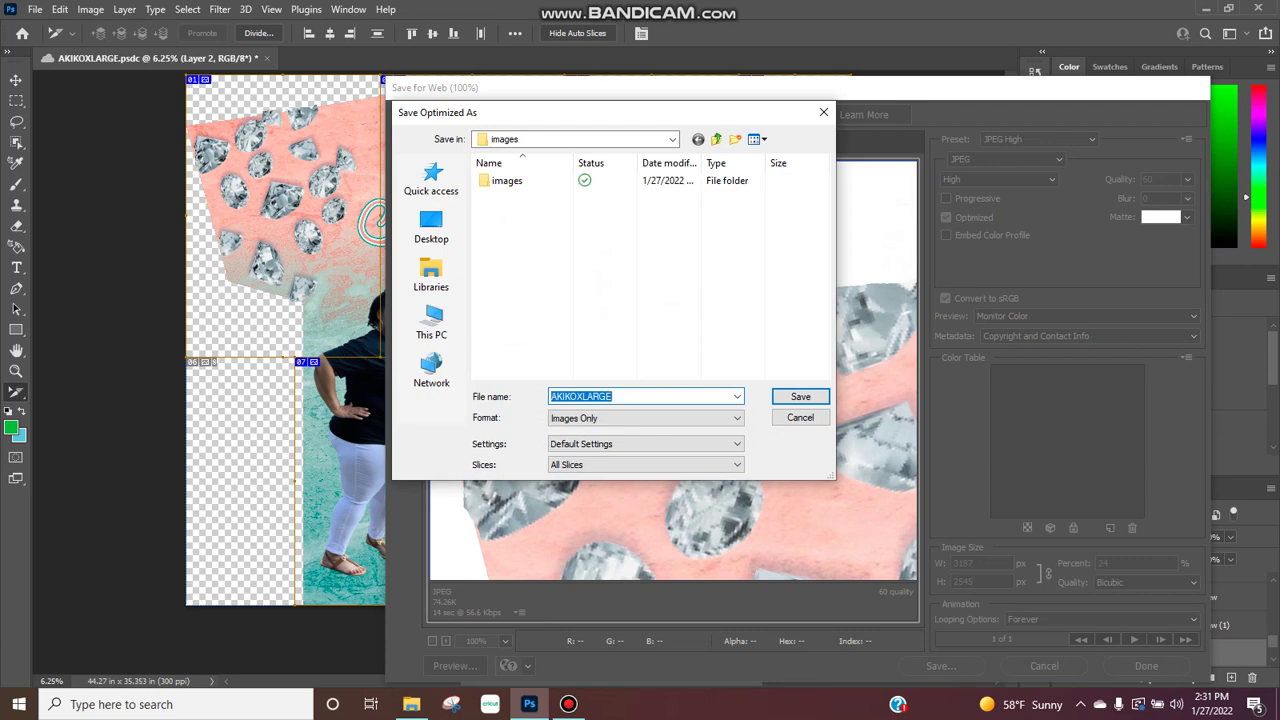
text(13x19)
key(Return)
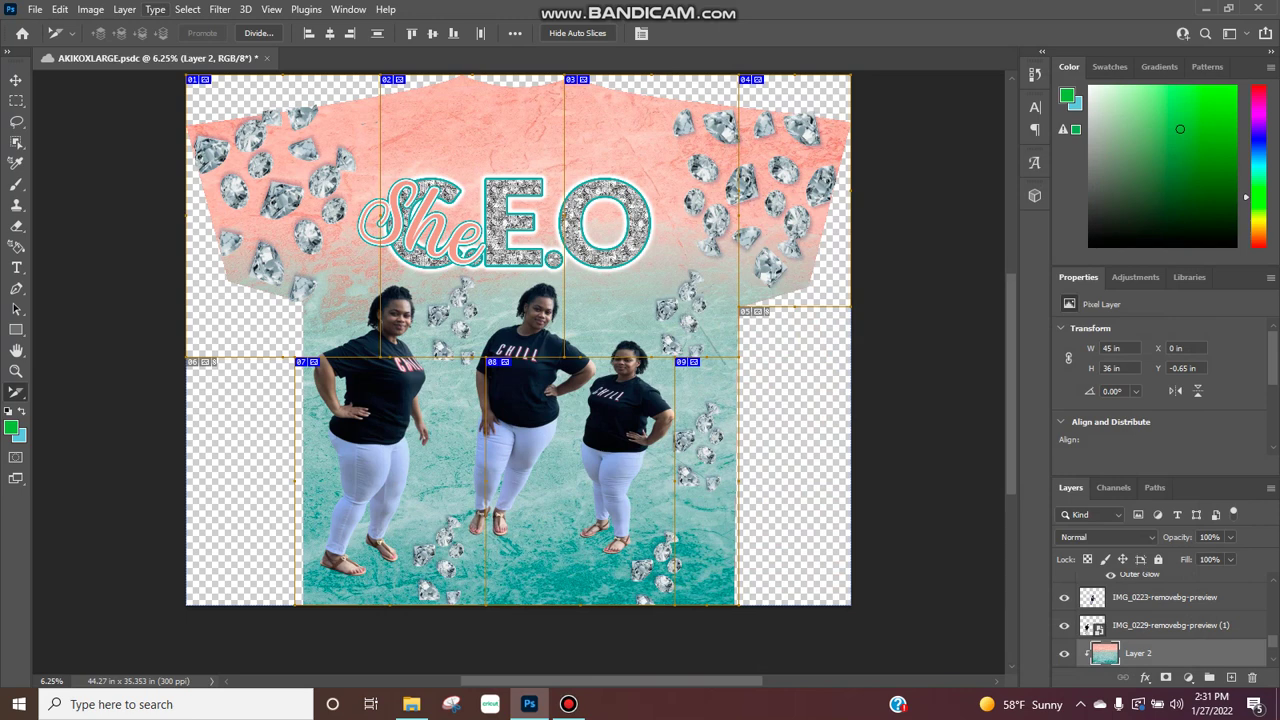
Step: Dismiss the File menu and bring up the Open dialog on the images folder
click(34, 9)
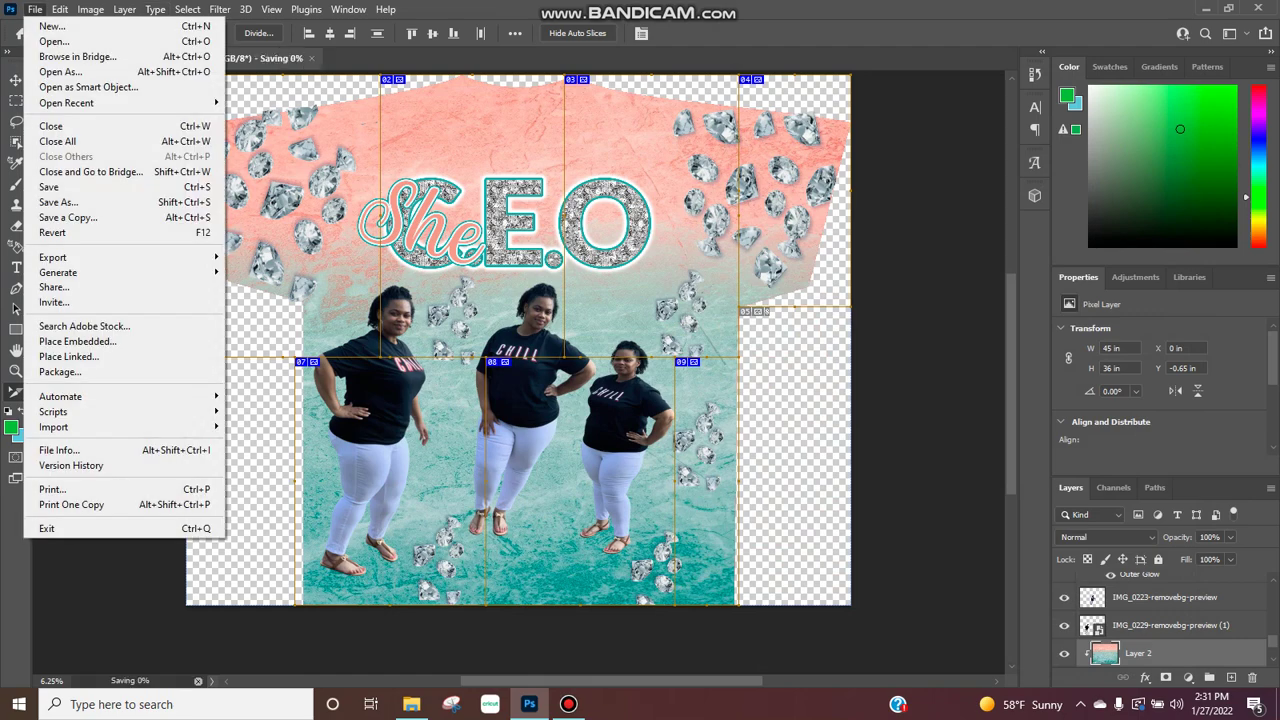
key(Escape)
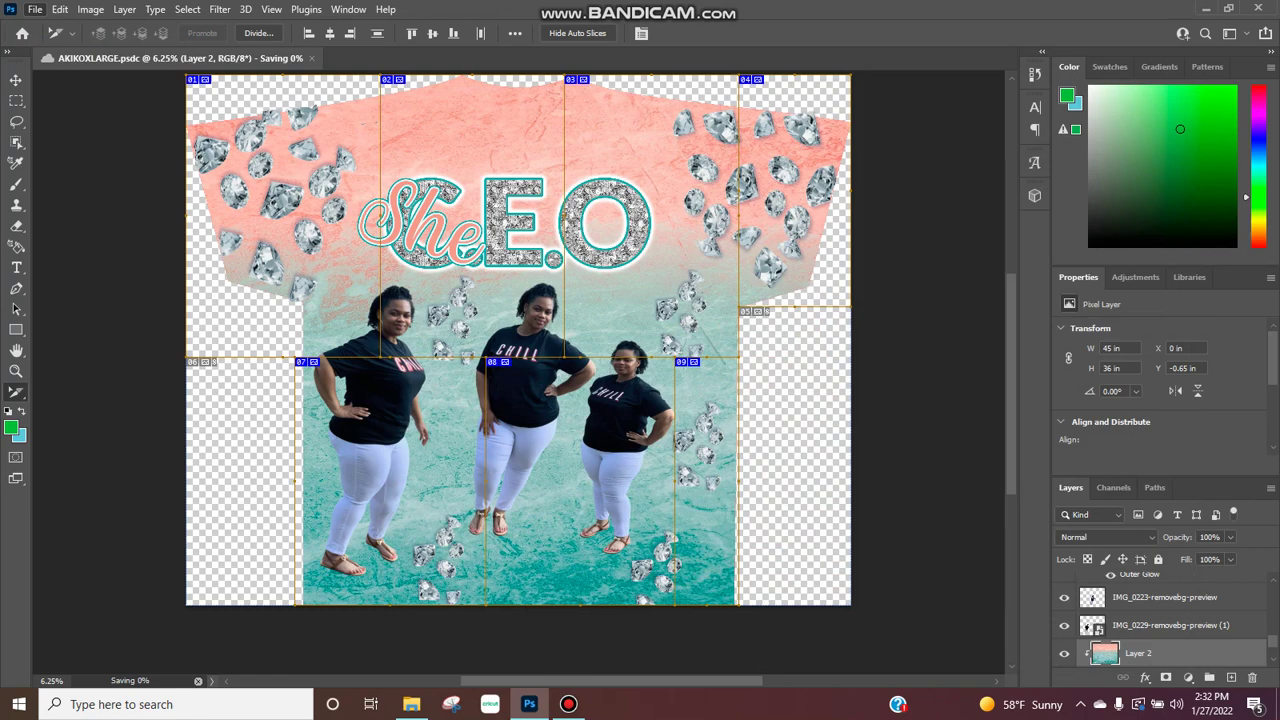
key(ctrl+o)
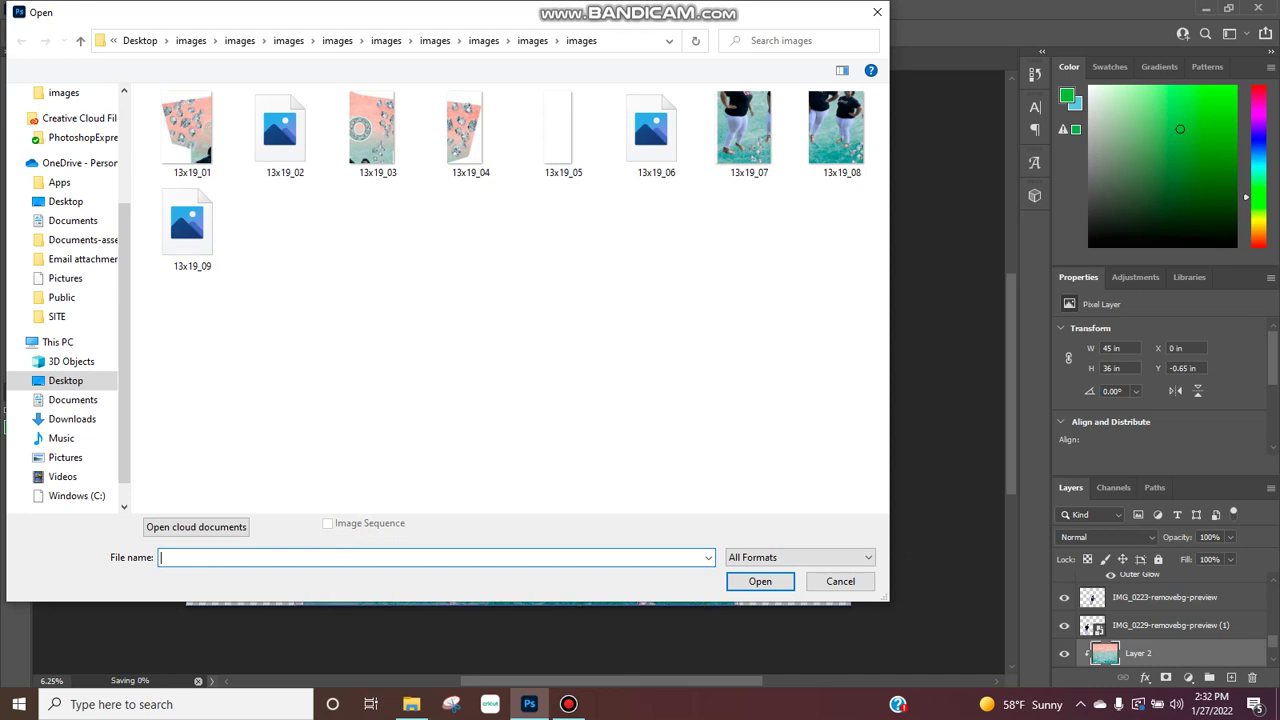
Step: Begin selecting 13x19_01 through 13x19_04 and 13x19_07 in the Open dialog
click(187, 130)
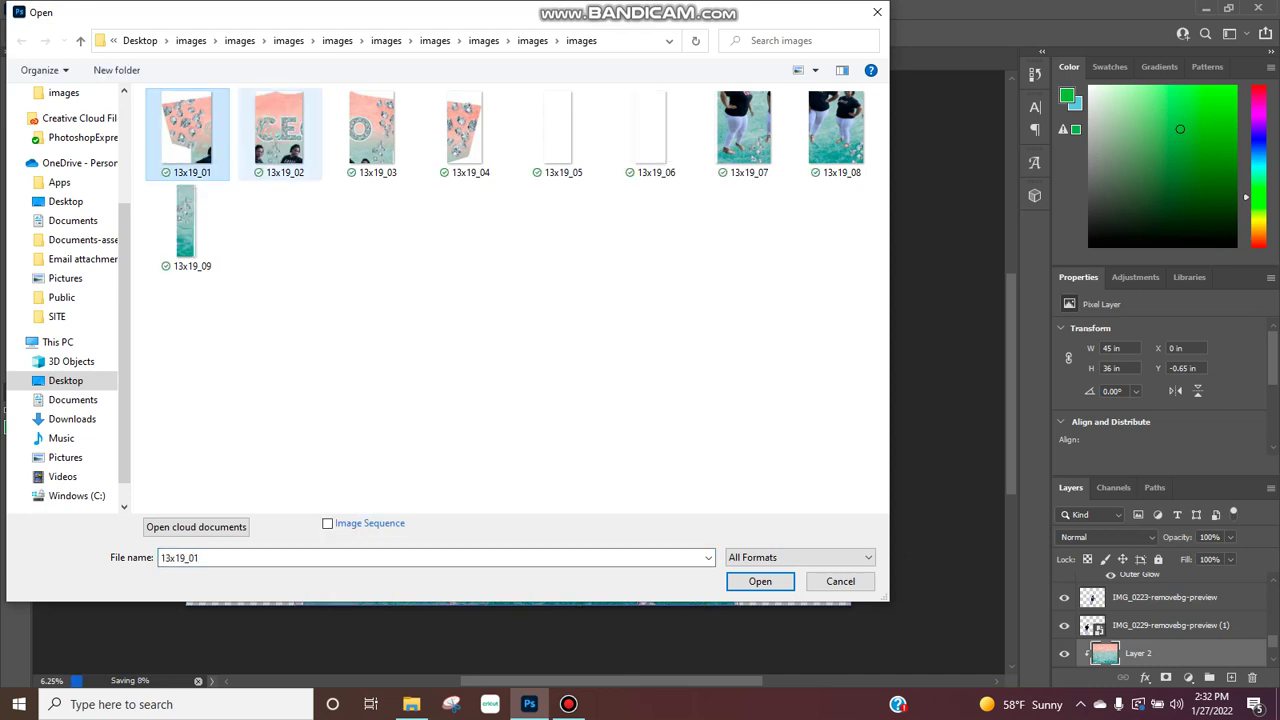
ctrl+click(280, 130)
ctrl+click(372, 130)
ctrl+click(465, 130)
ctrl+shift+click(743, 130)
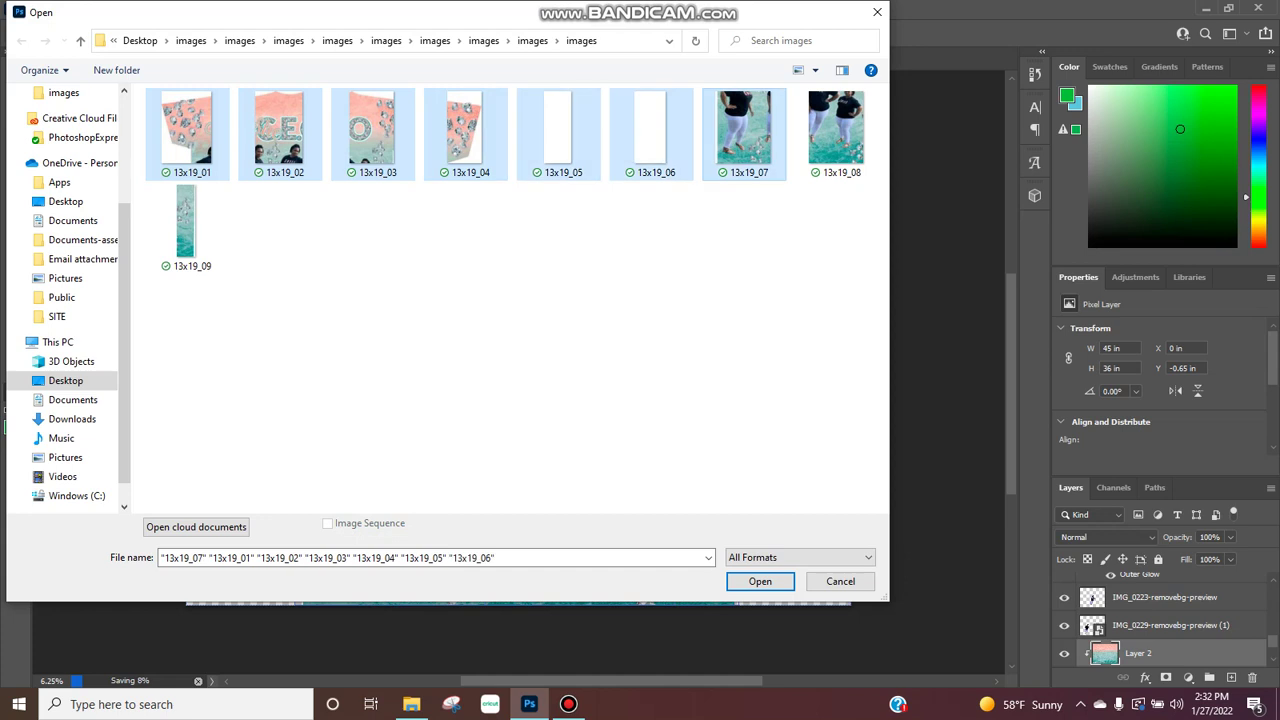
Step: Reselect 13x19_01–04, 07, 08 and 09, skipping blank 05–06, and open them
click(186, 128)
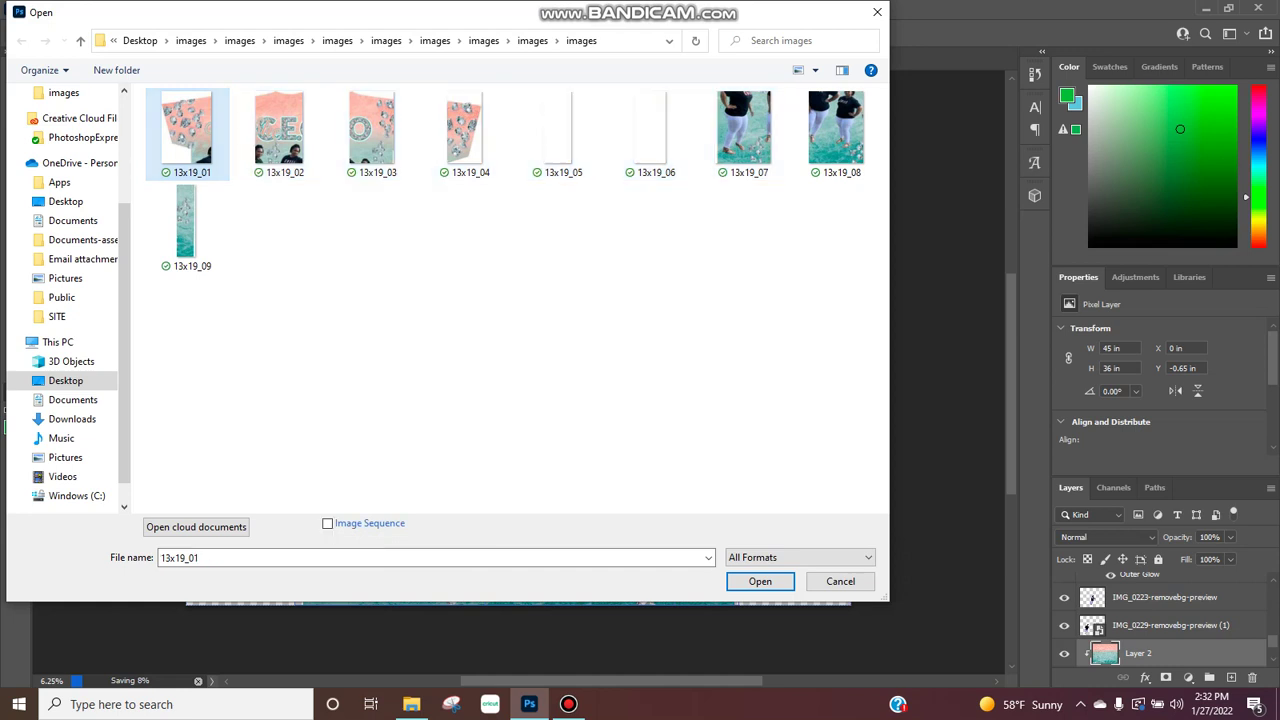
click(280, 130)
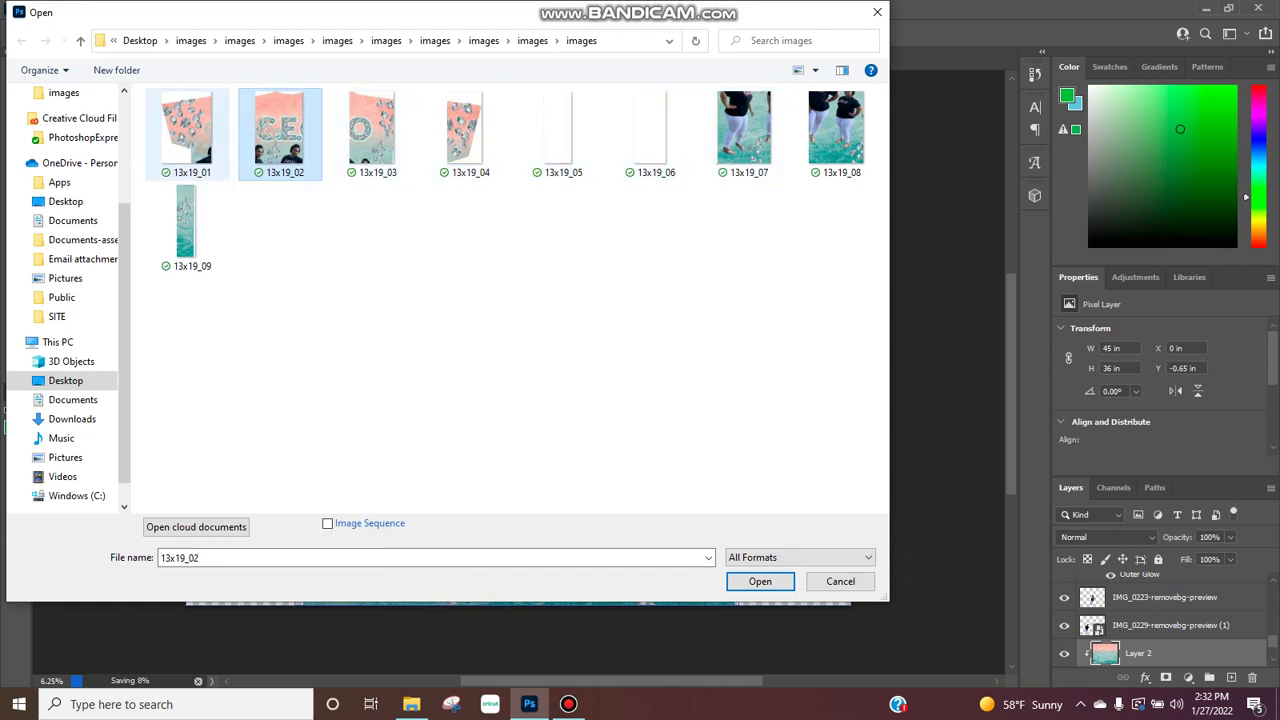
ctrl+click(186, 128)
ctrl+click(372, 128)
ctrl+click(465, 128)
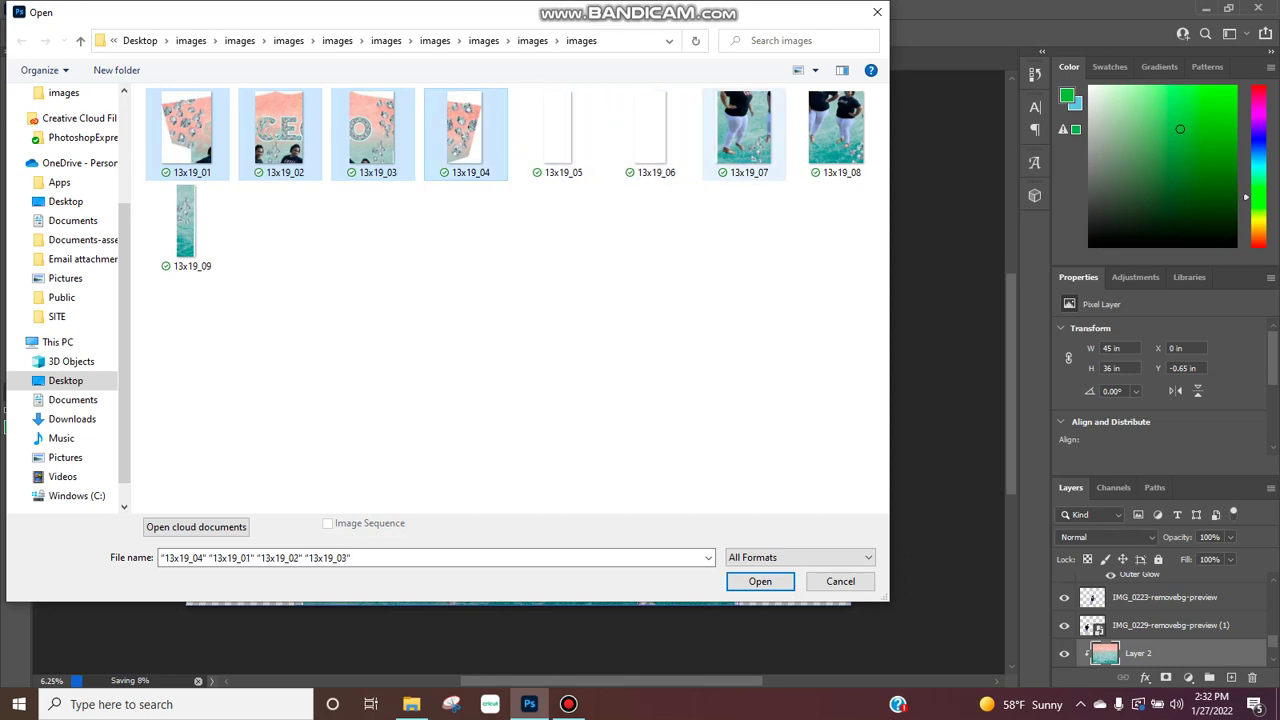
ctrl+click(743, 128)
ctrl+click(836, 128)
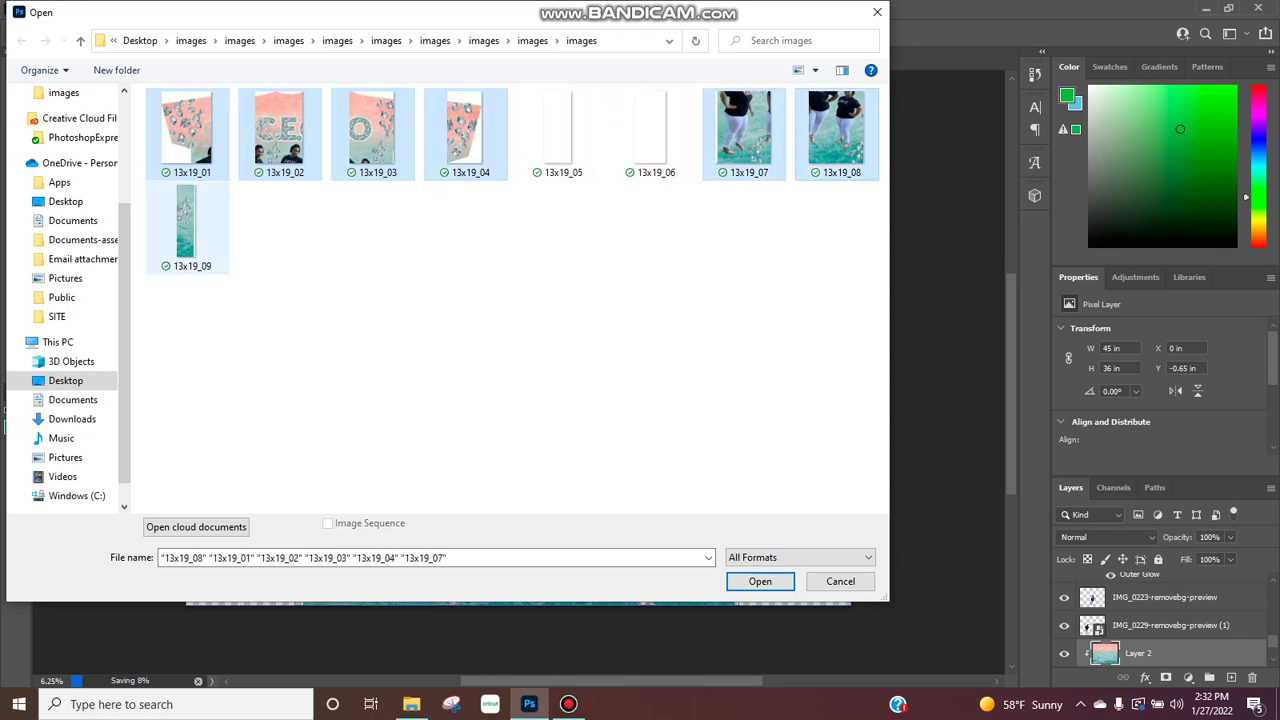
ctrl+click(186, 222)
click(760, 581)
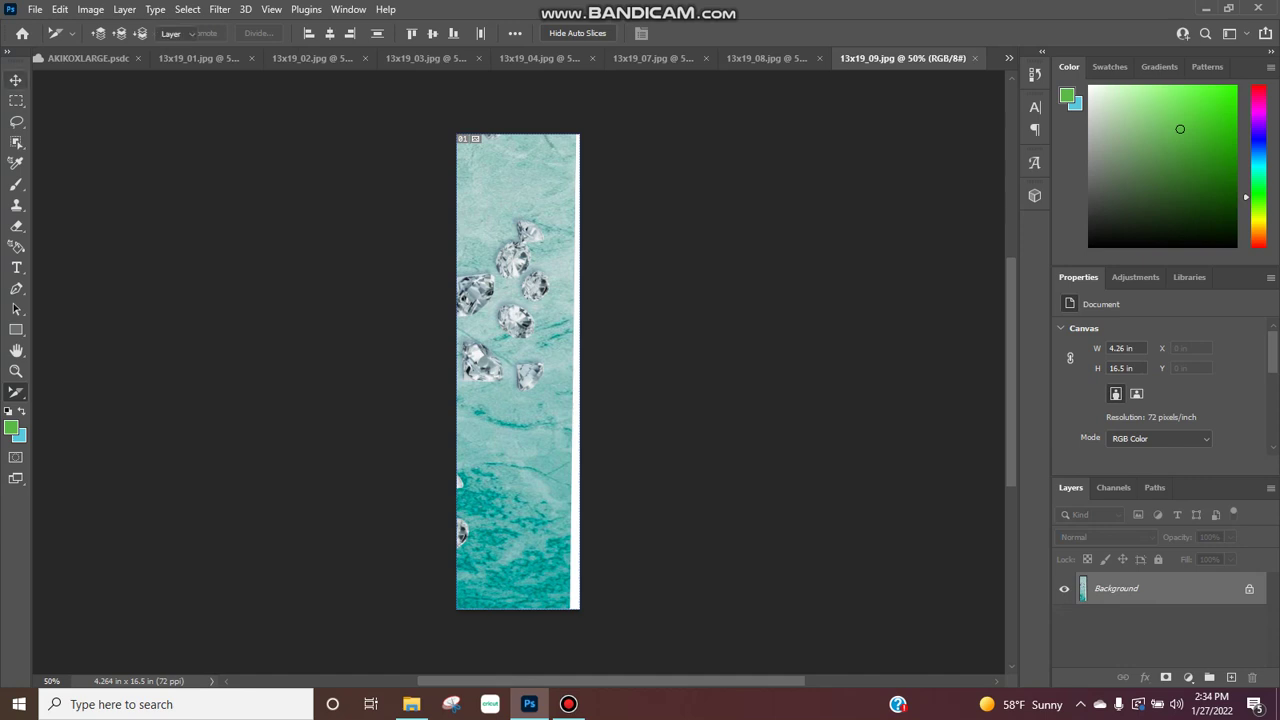
Step: With the Move tool, review slices 03, 02, 01, the full shirt, then 03 and 04
key(v)
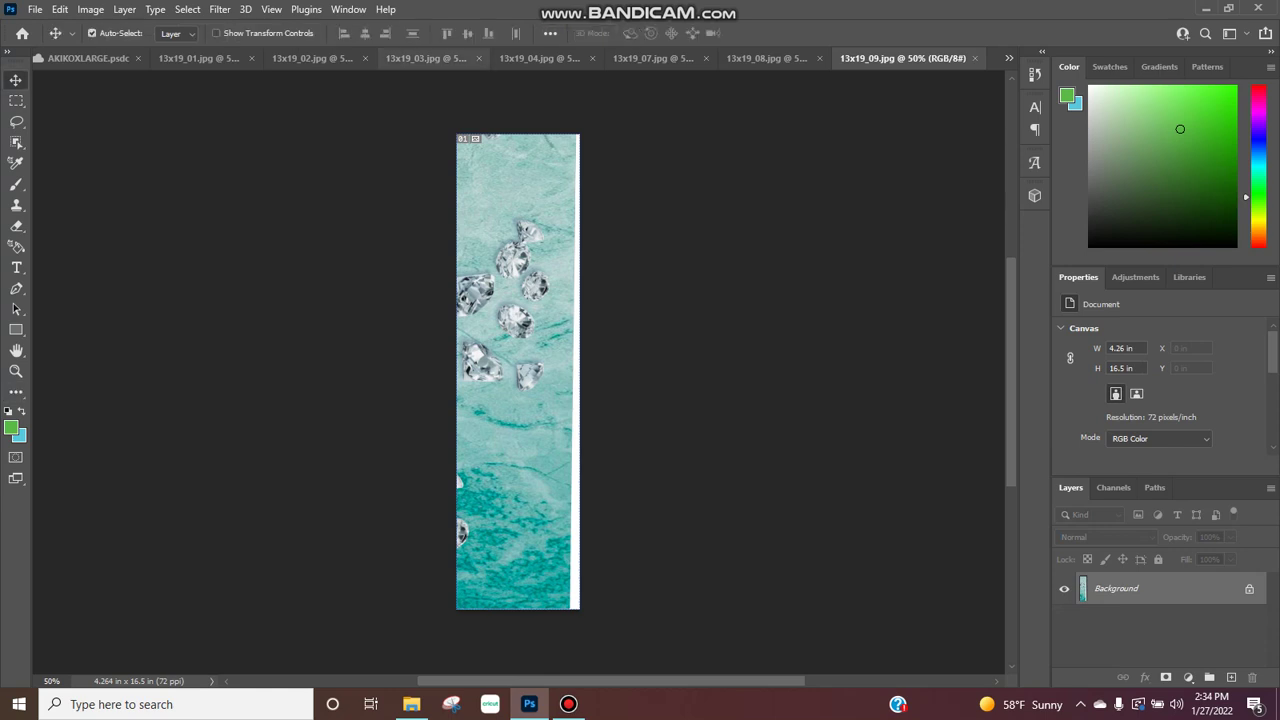
click(426, 58)
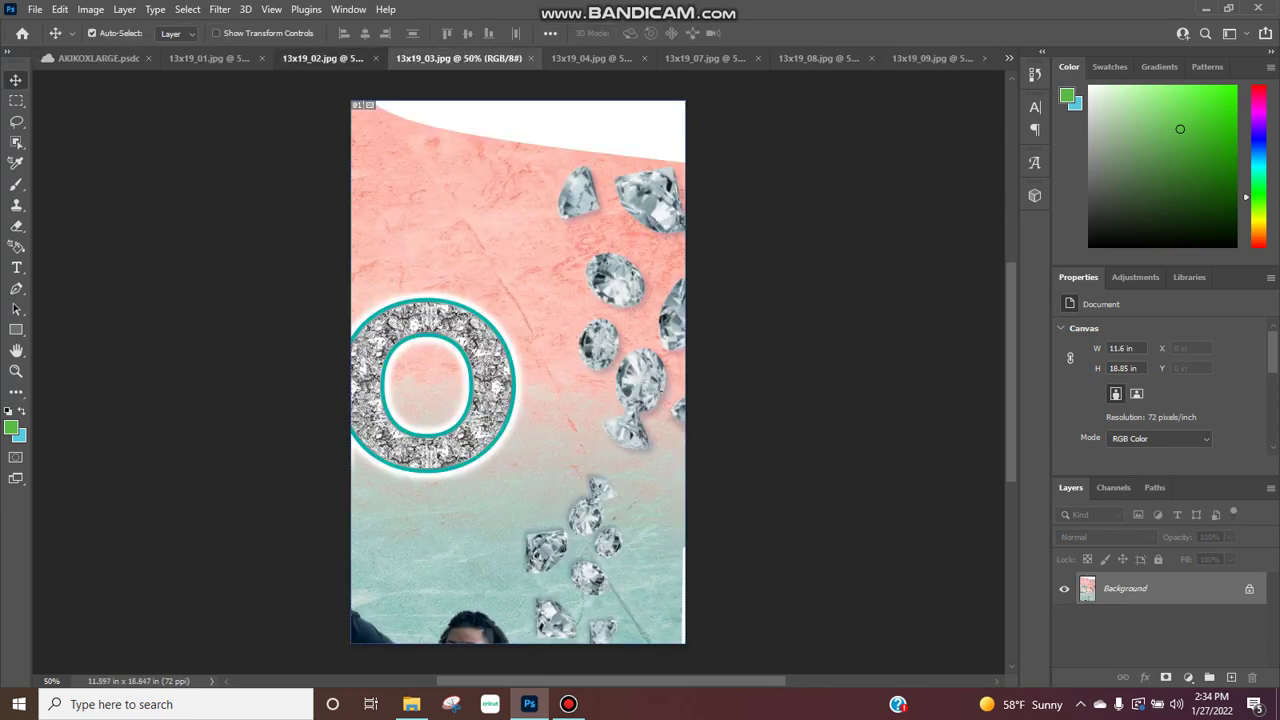
key(ctrl+shift+Tab)
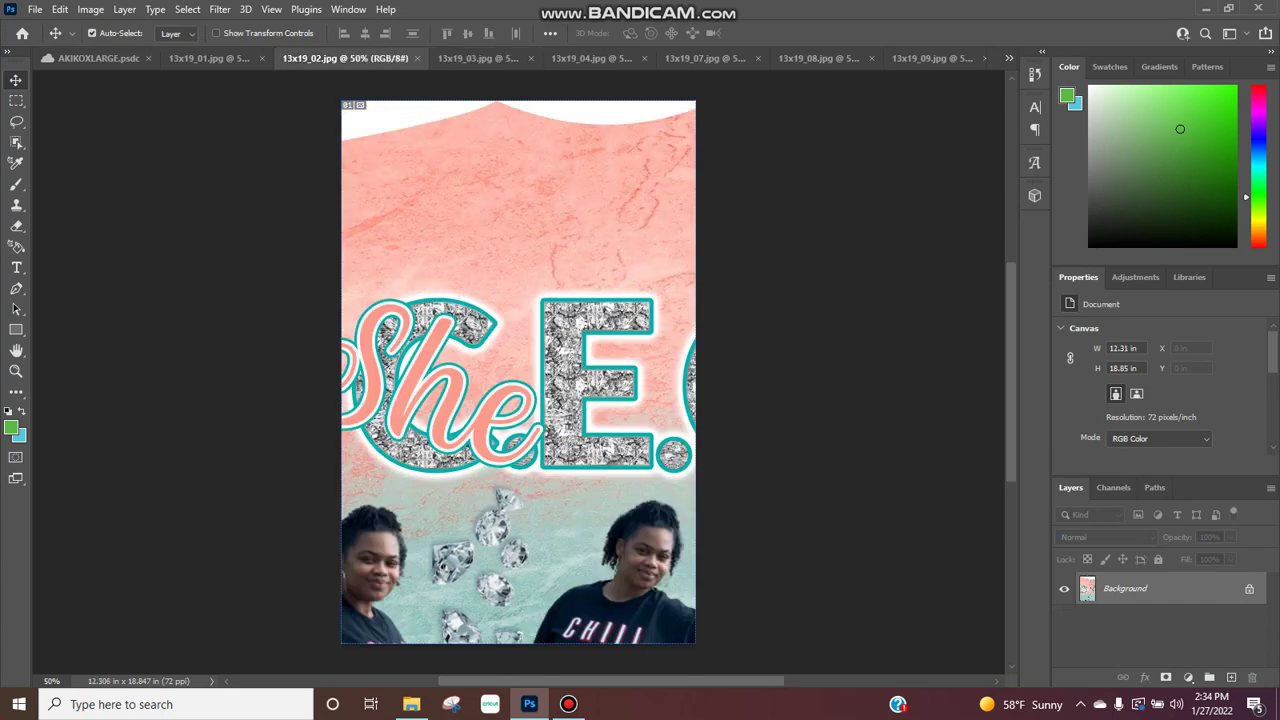
key(ctrl+shift+Tab)
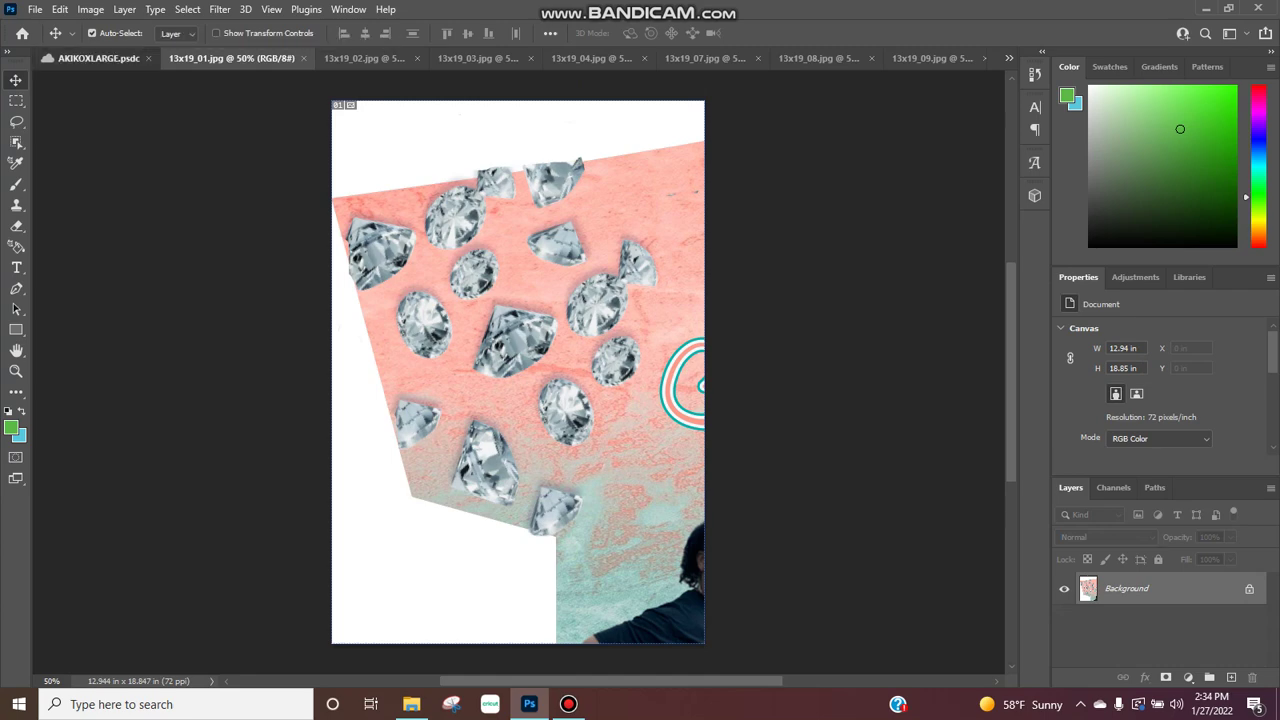
key(ctrl+shift+Tab)
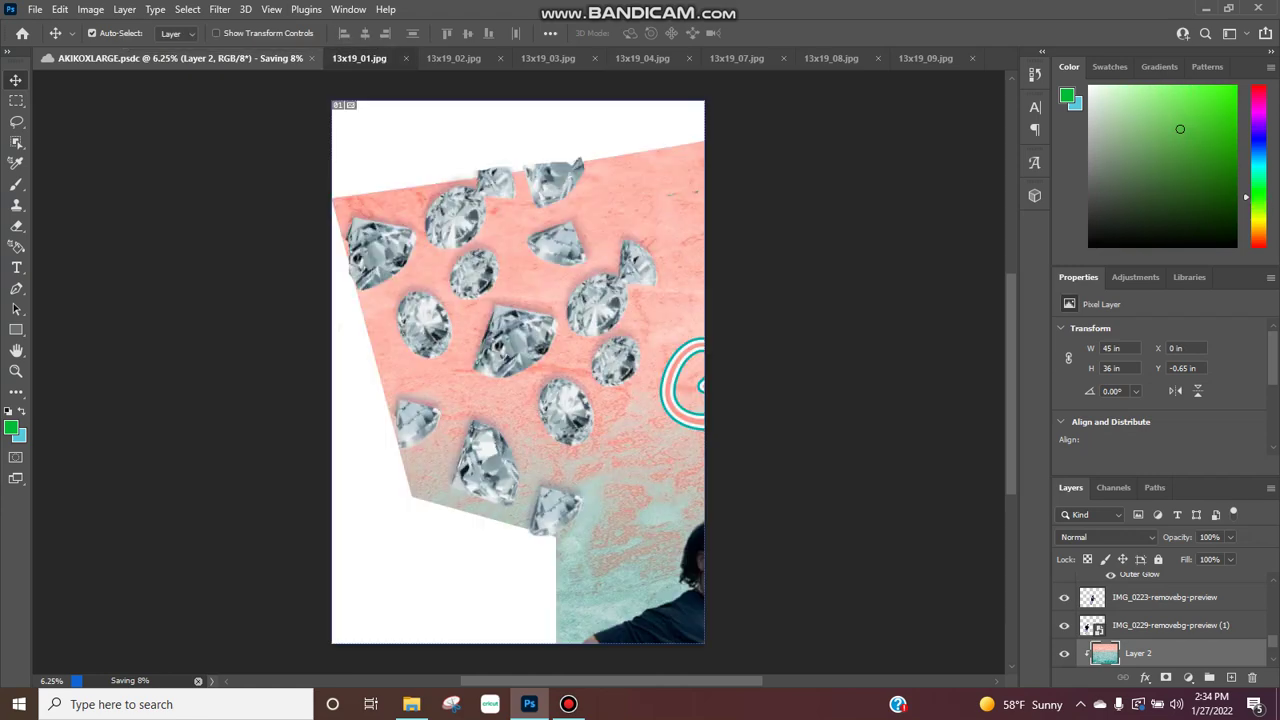
key(ctrl+Tab)
key(ctrl+Tab)
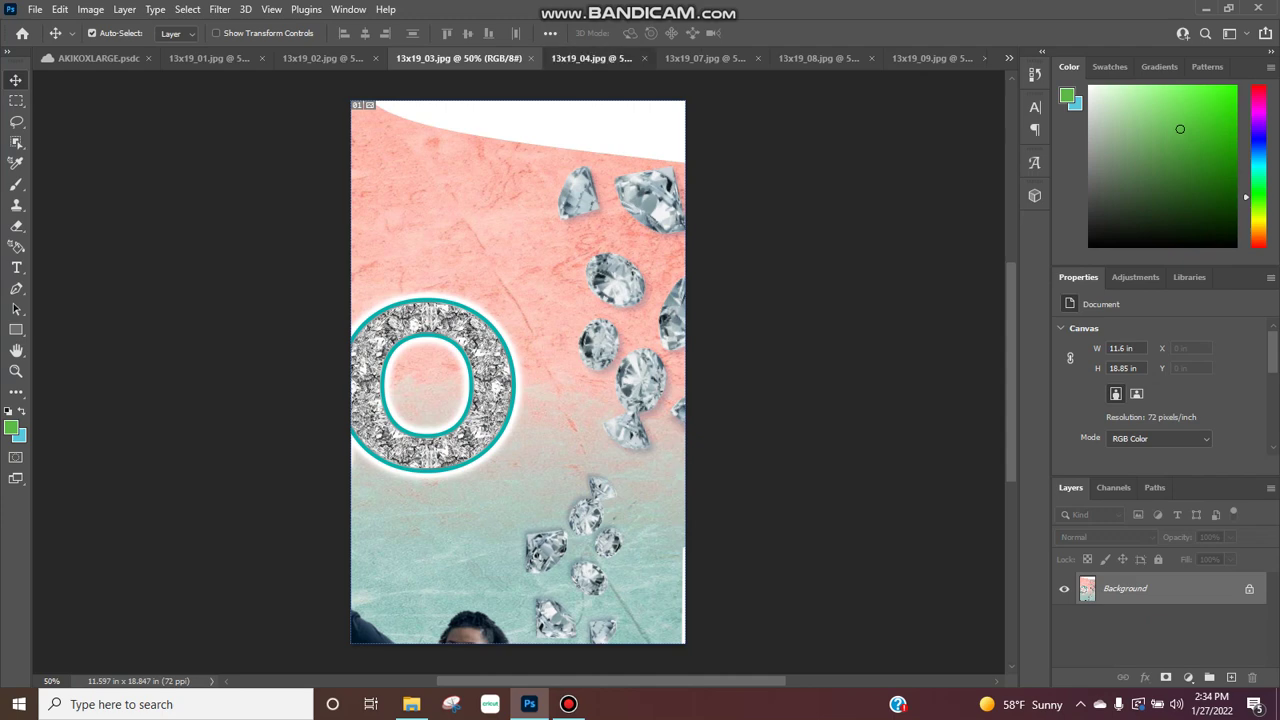
key(ctrl+Tab)
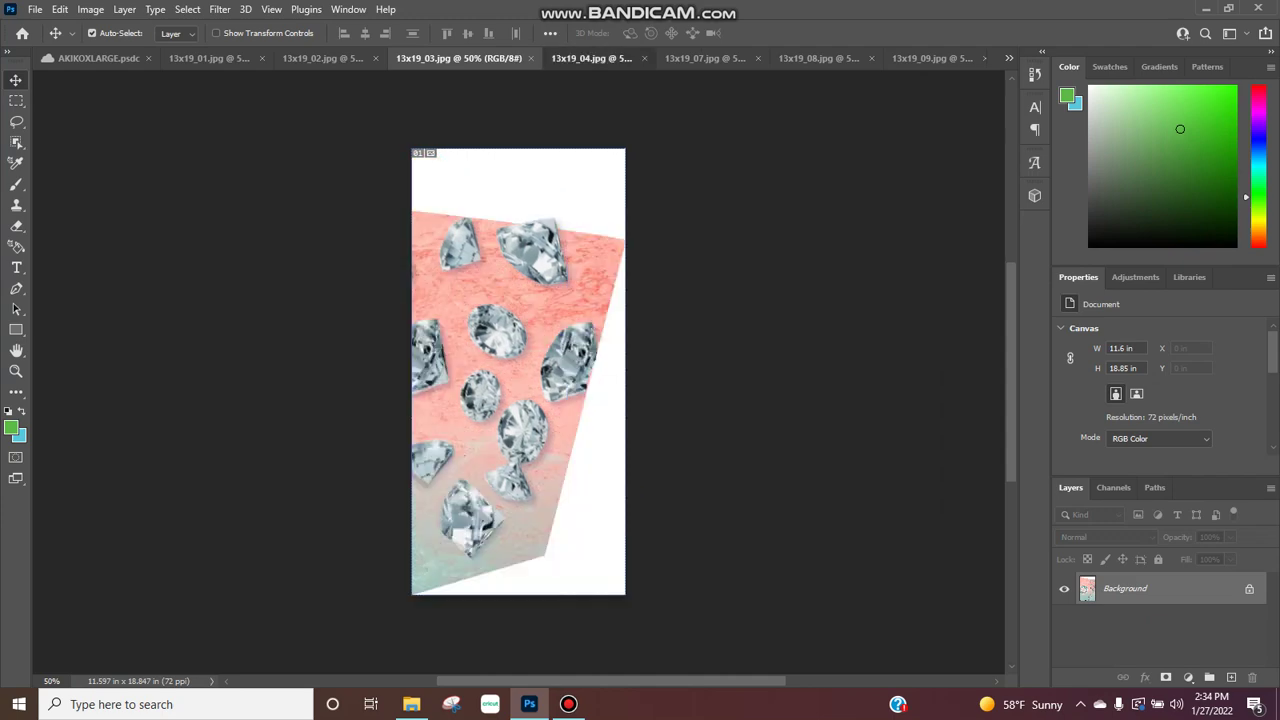